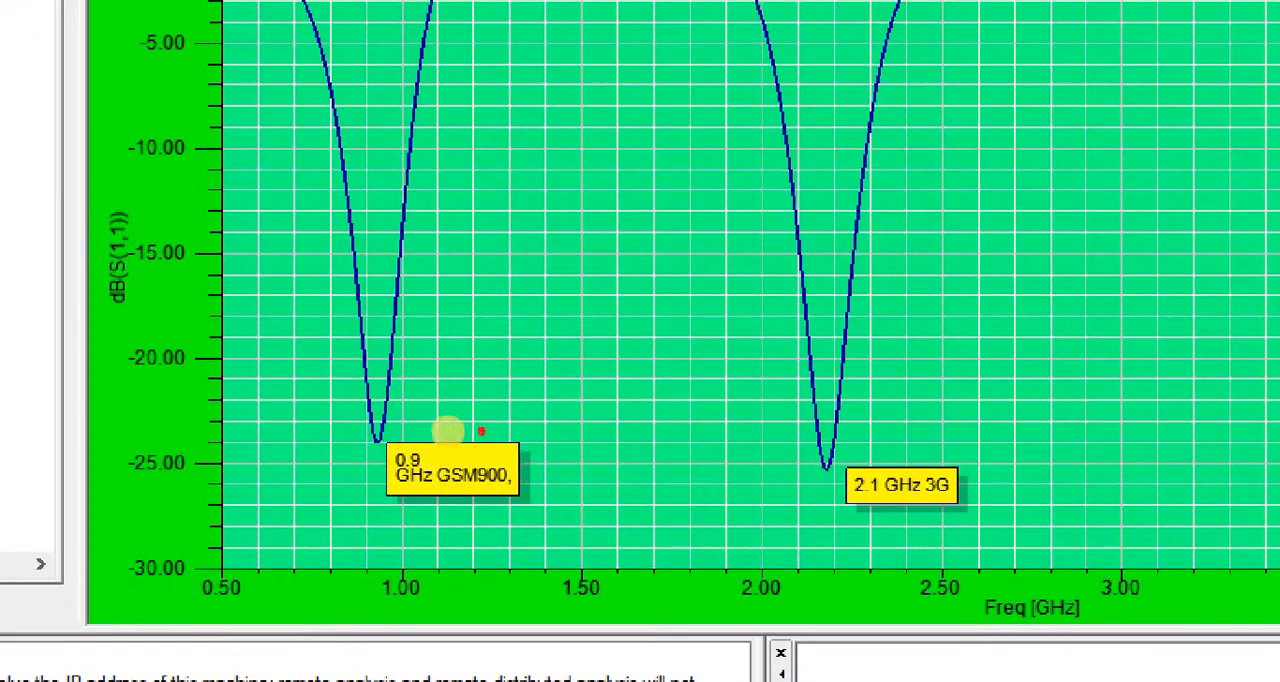
left_click_drag(321, 412, 604, 520)
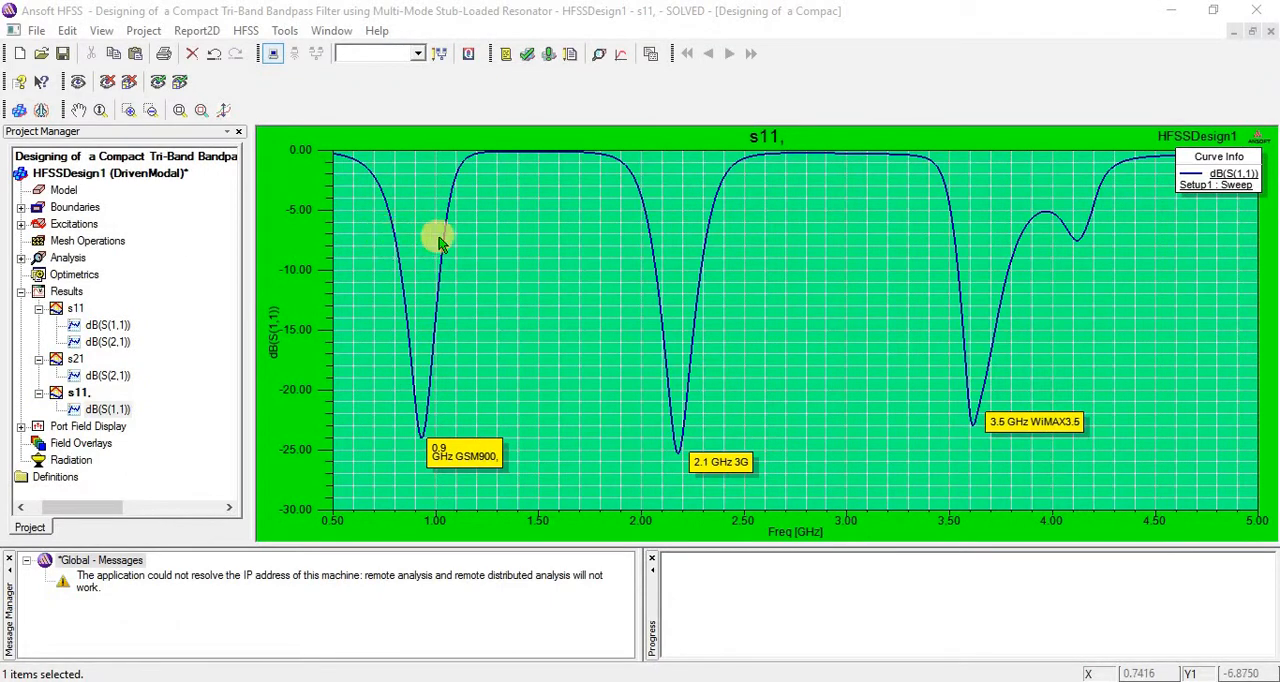
- Add two markers to the S11 curve near −10 dB on either side of the 0.9 GHz dip, at 0.83 and 1.02 GHz
right_click(537, 229)
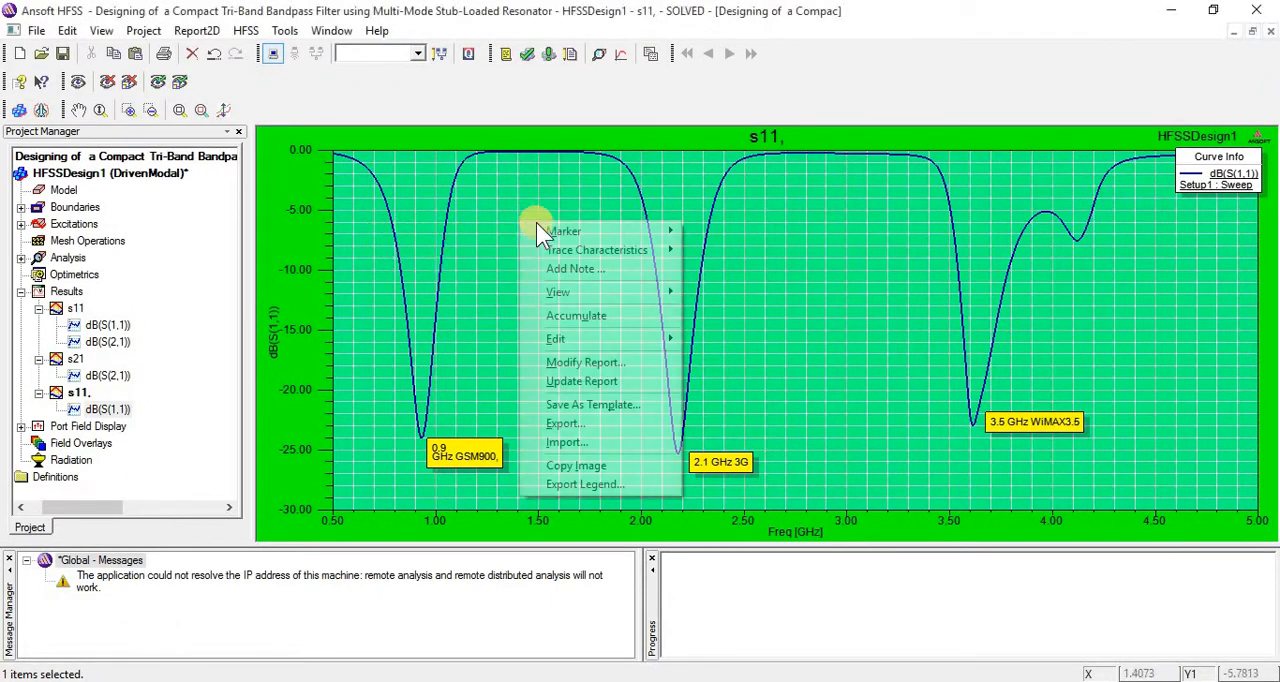
mouse_move(545, 231)
left_click(493, 231)
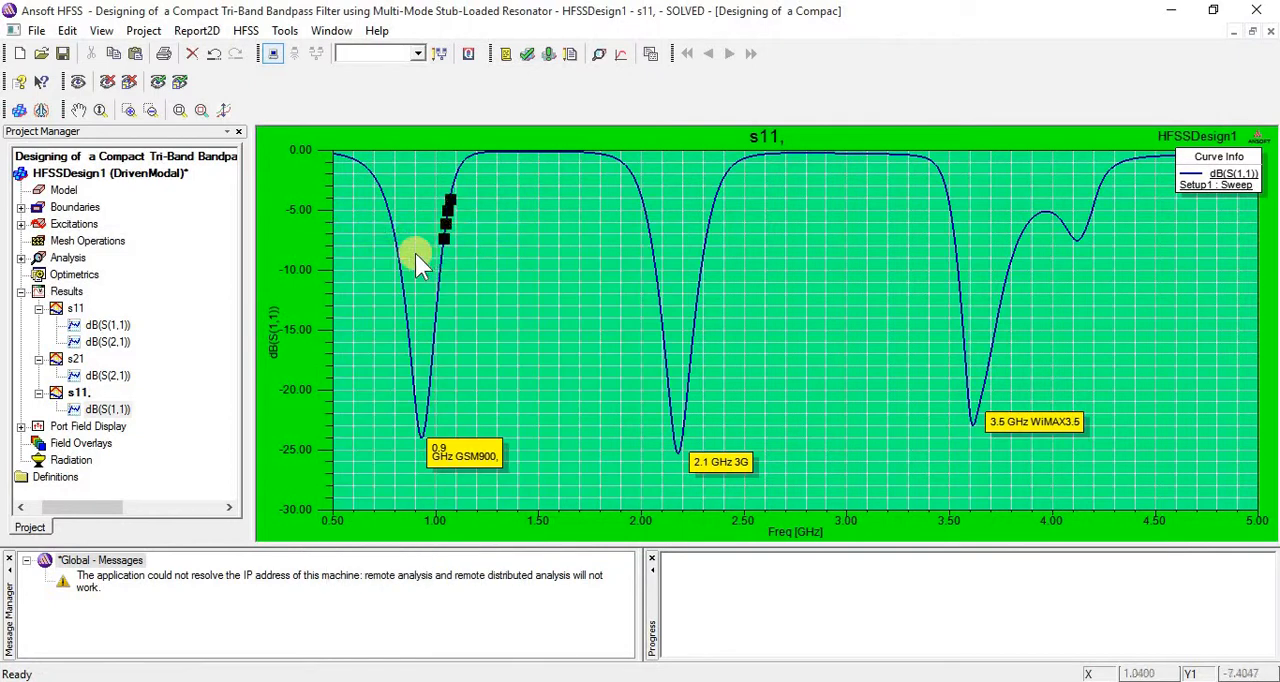
left_click(398, 270)
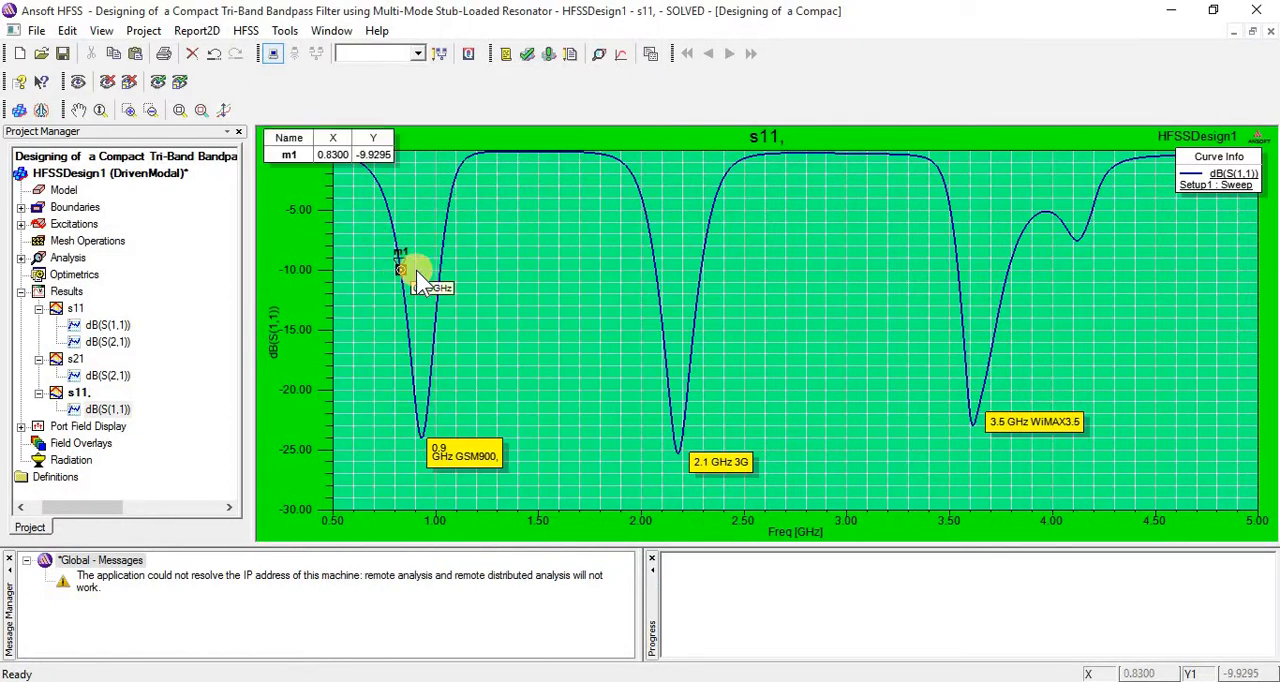
left_click(439, 266)
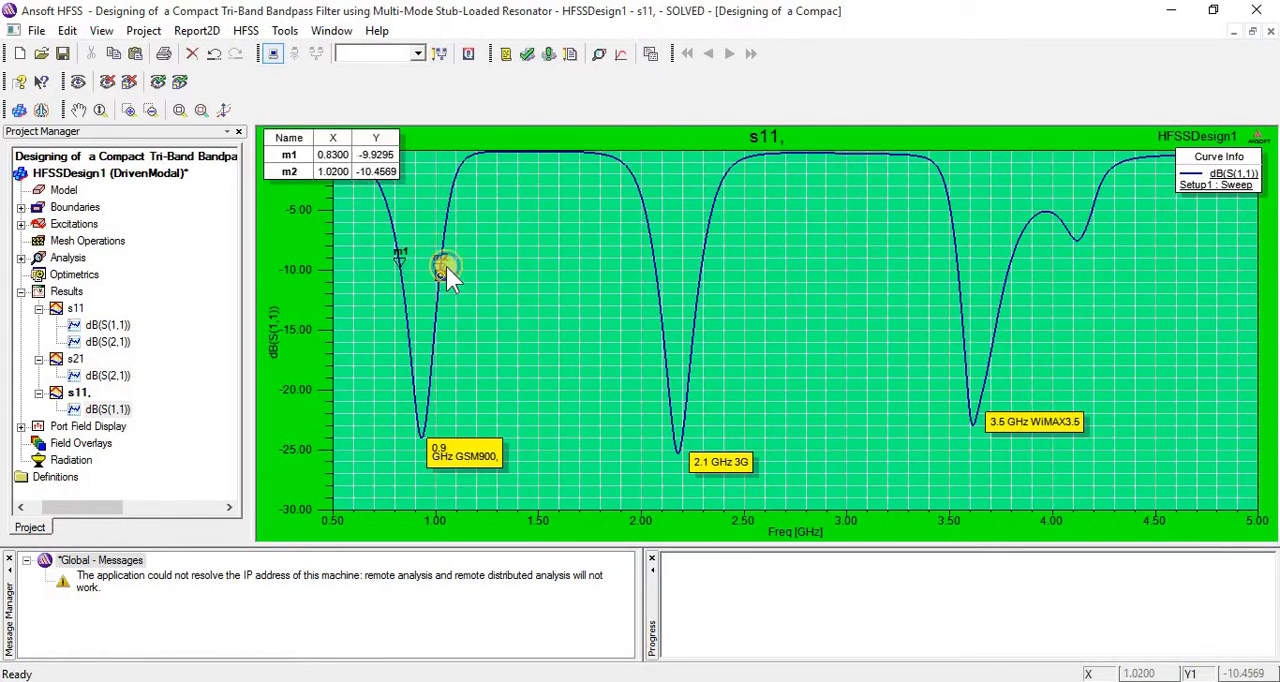
right_click(440, 266)
left_click(470, 277)
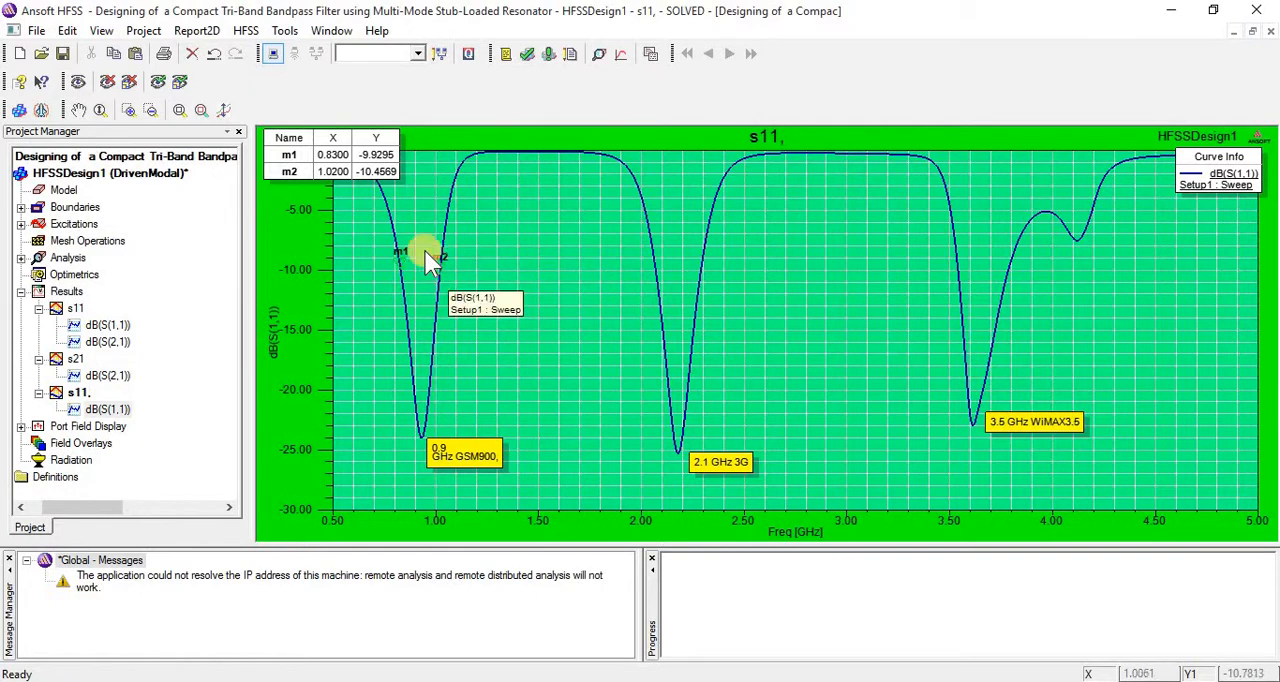
left_click(318, 160)
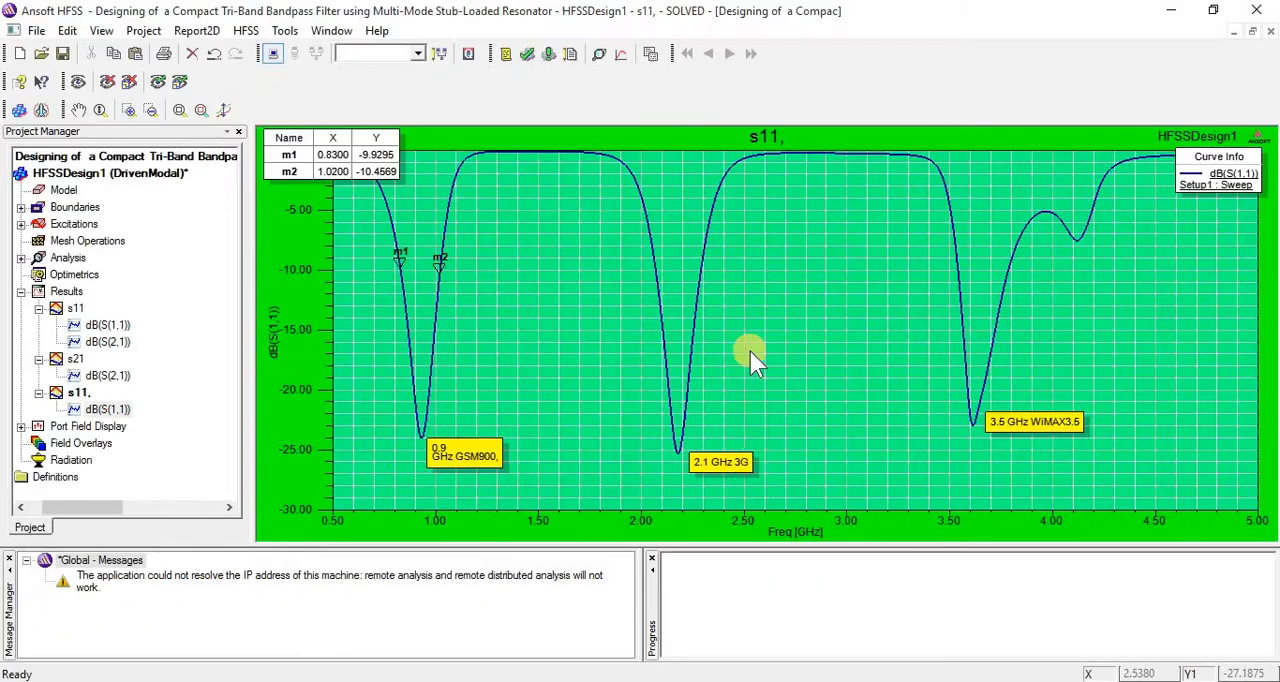
- Add two markers near −10 dB on either side of the 2.1 GHz 3G dip, at 2.07 and 2.29 GHz
right_click(773, 210)
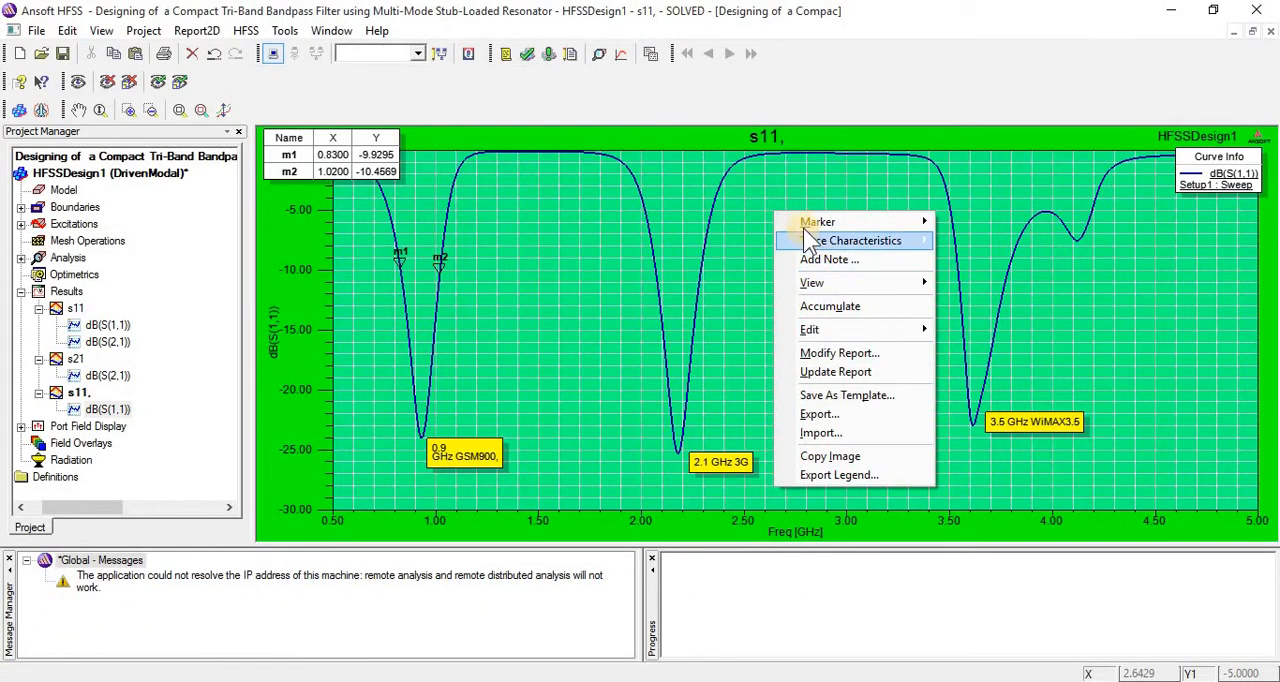
mouse_move(795, 222)
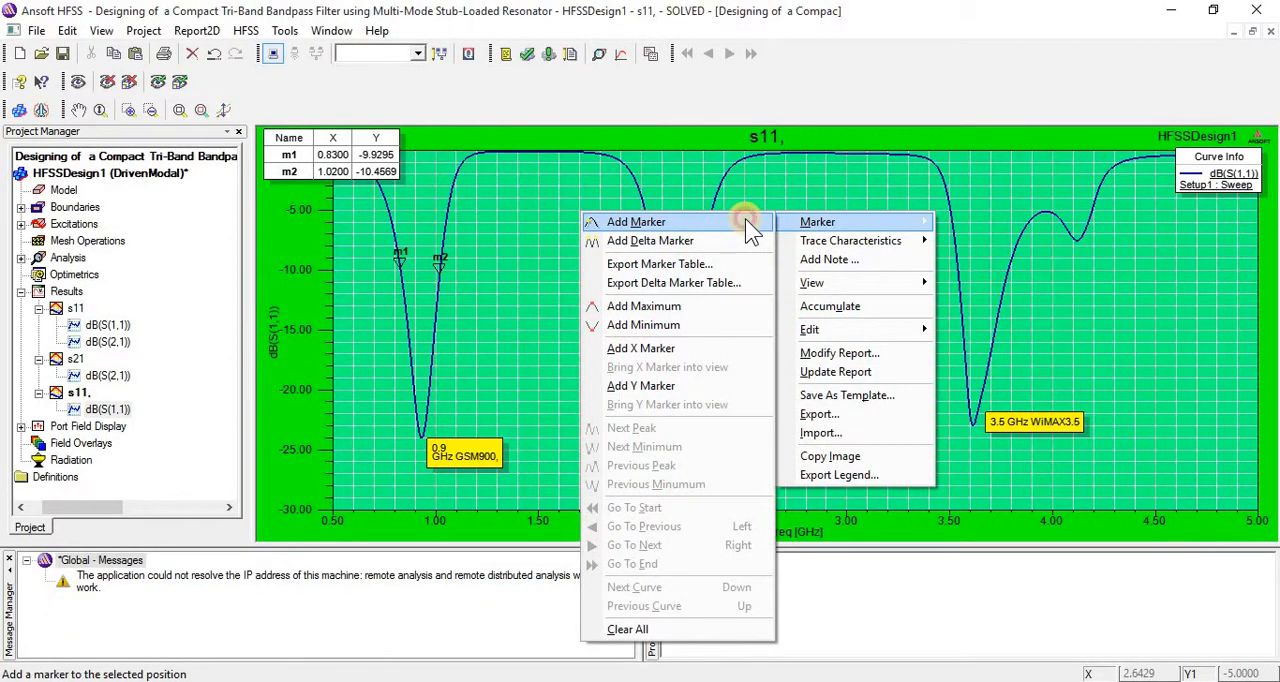
left_click(745, 219)
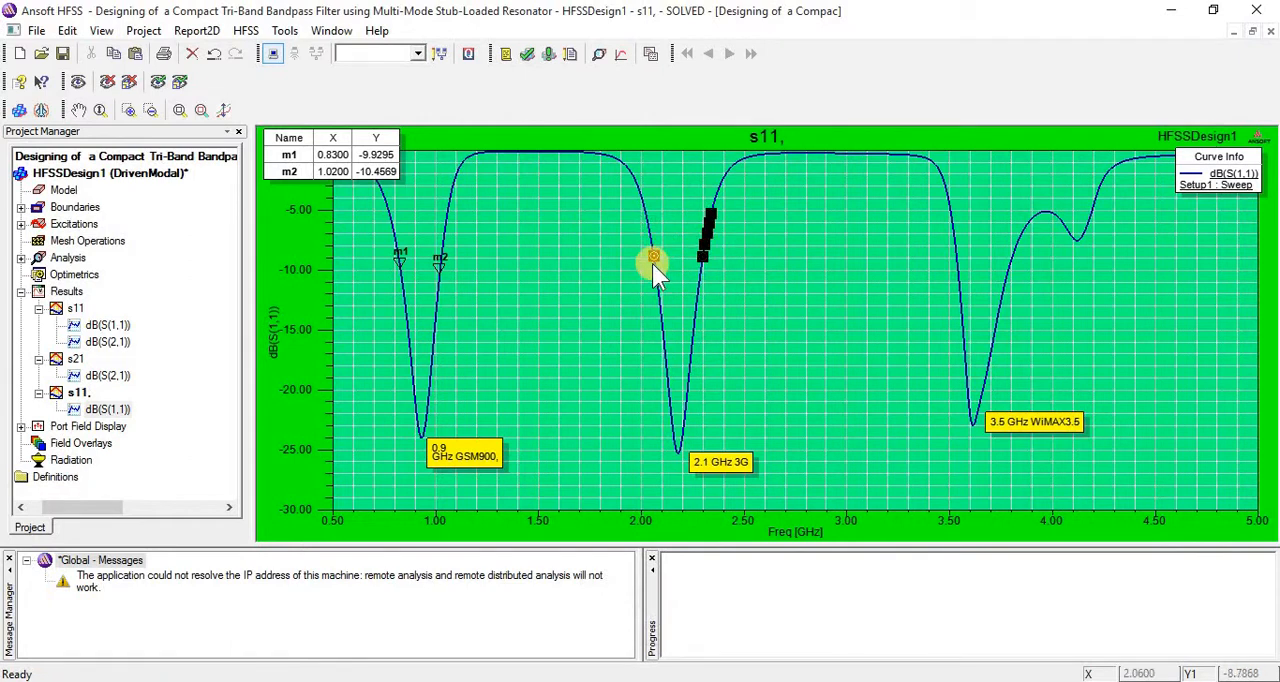
left_click(652, 258)
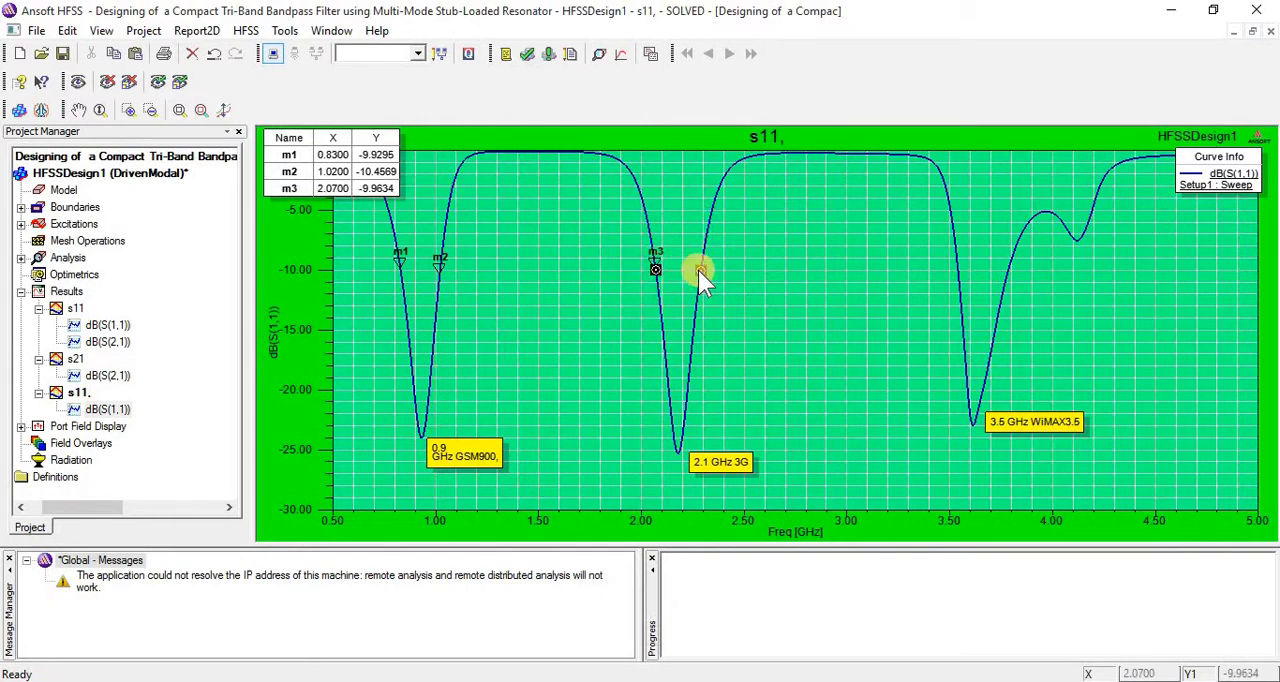
left_click(699, 271)
right_click(699, 271)
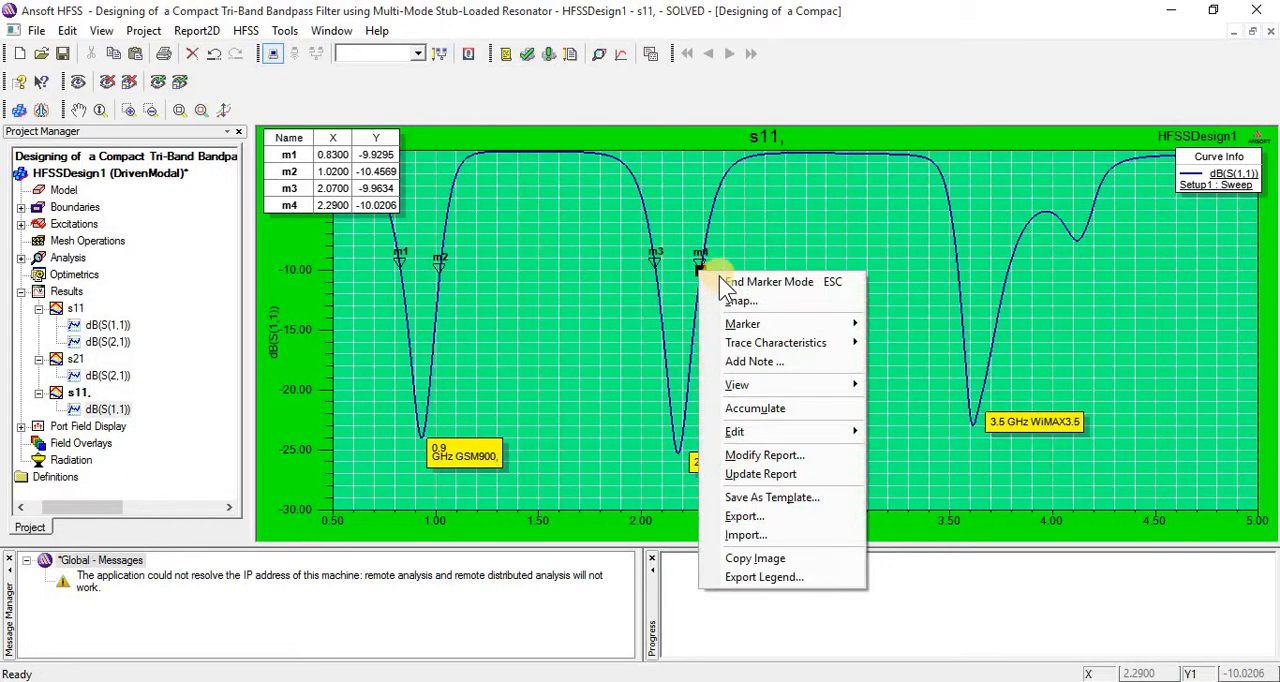
left_click(719, 276)
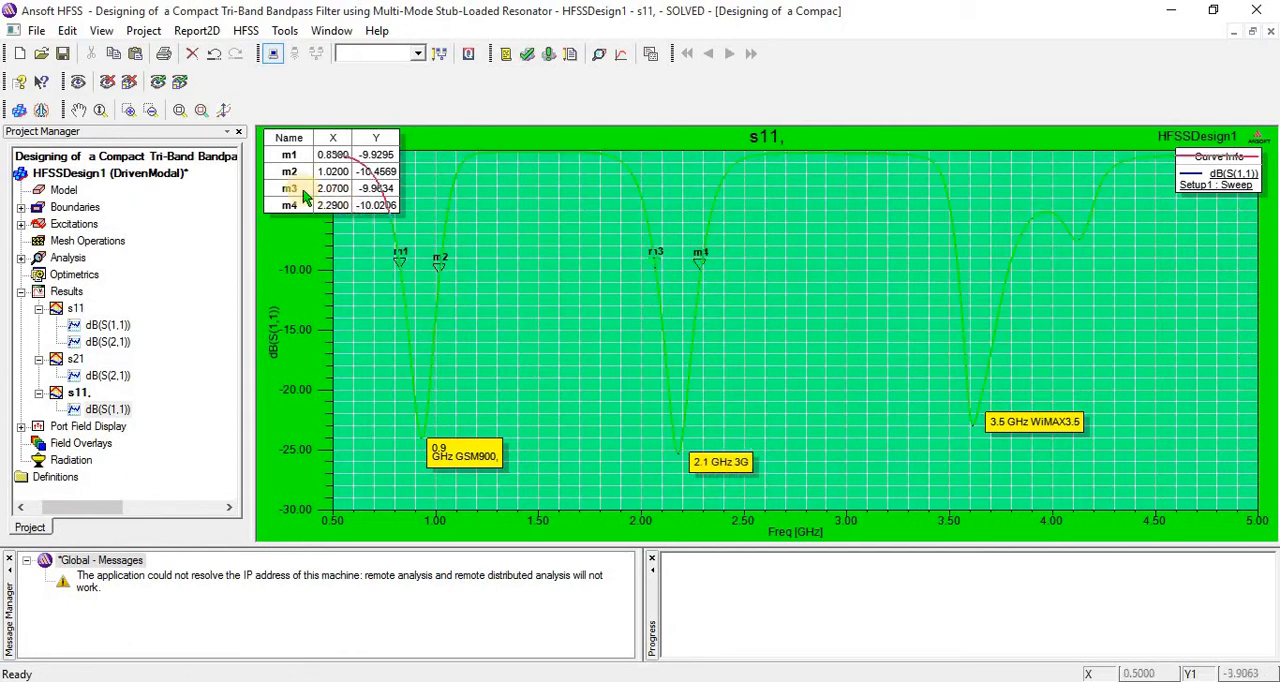
- Examine the frequencies of markers m3, m4, m1 and m2 to compare the band edges of the first two dips
left_click(655, 262)
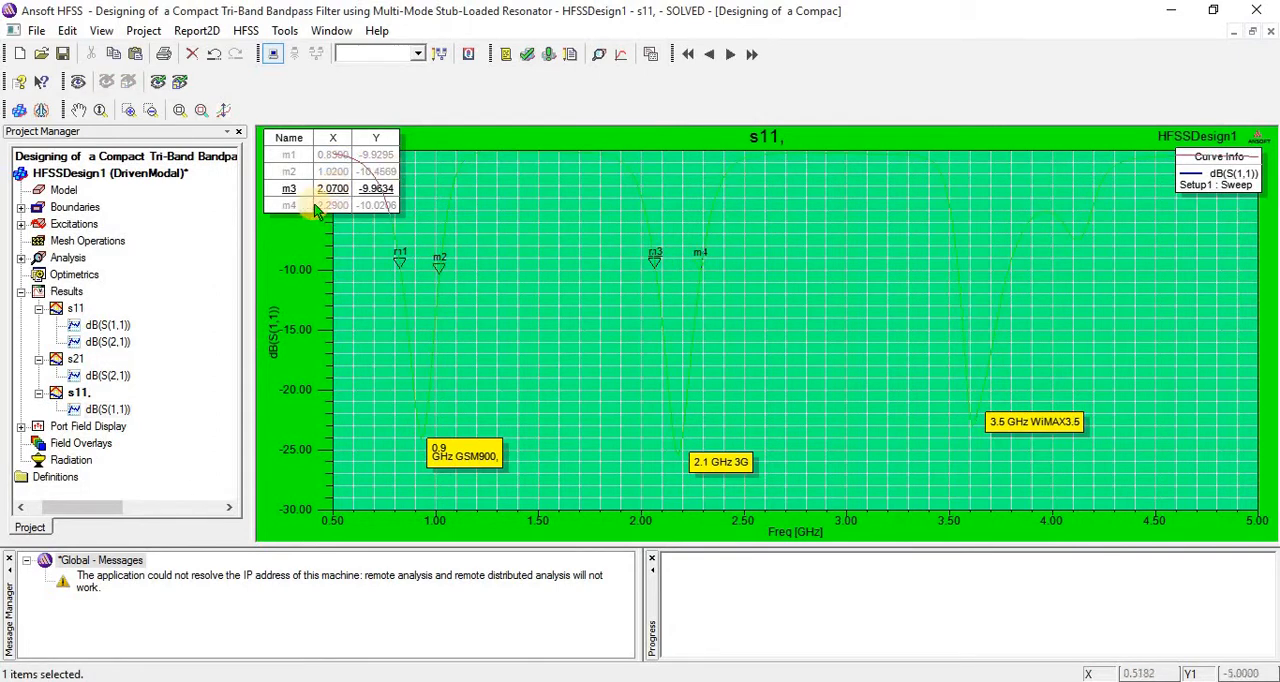
left_click(700, 257)
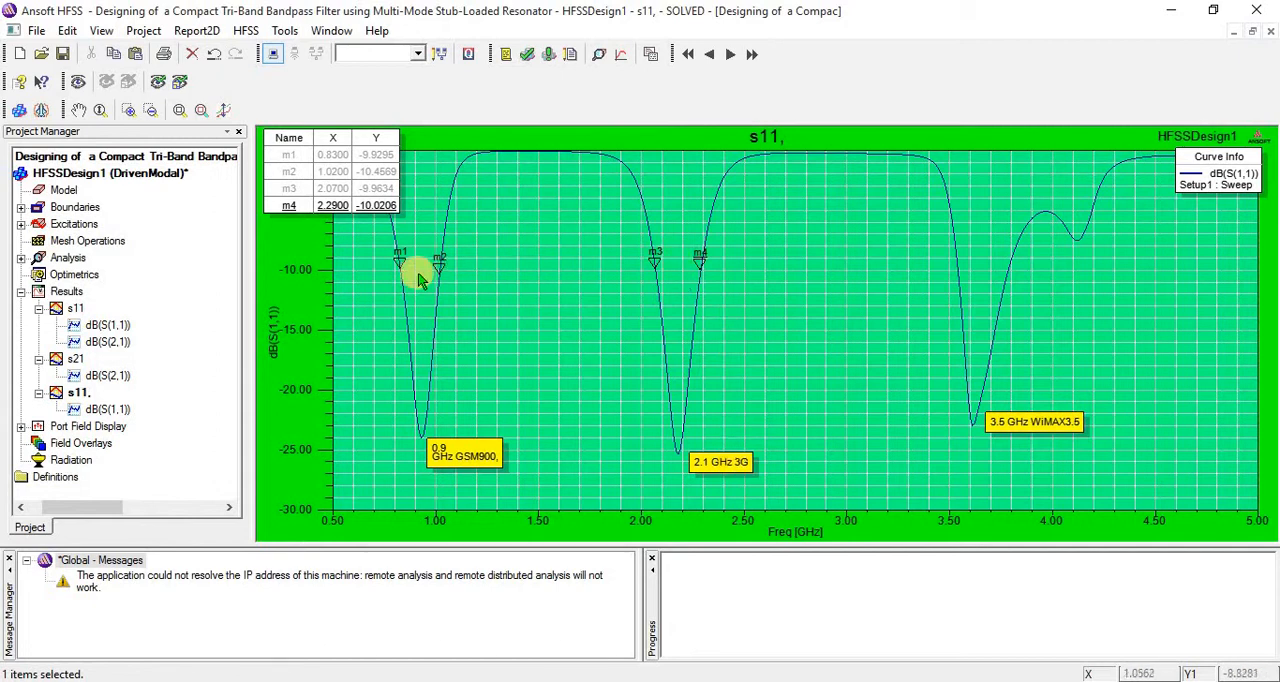
left_click(338, 158)
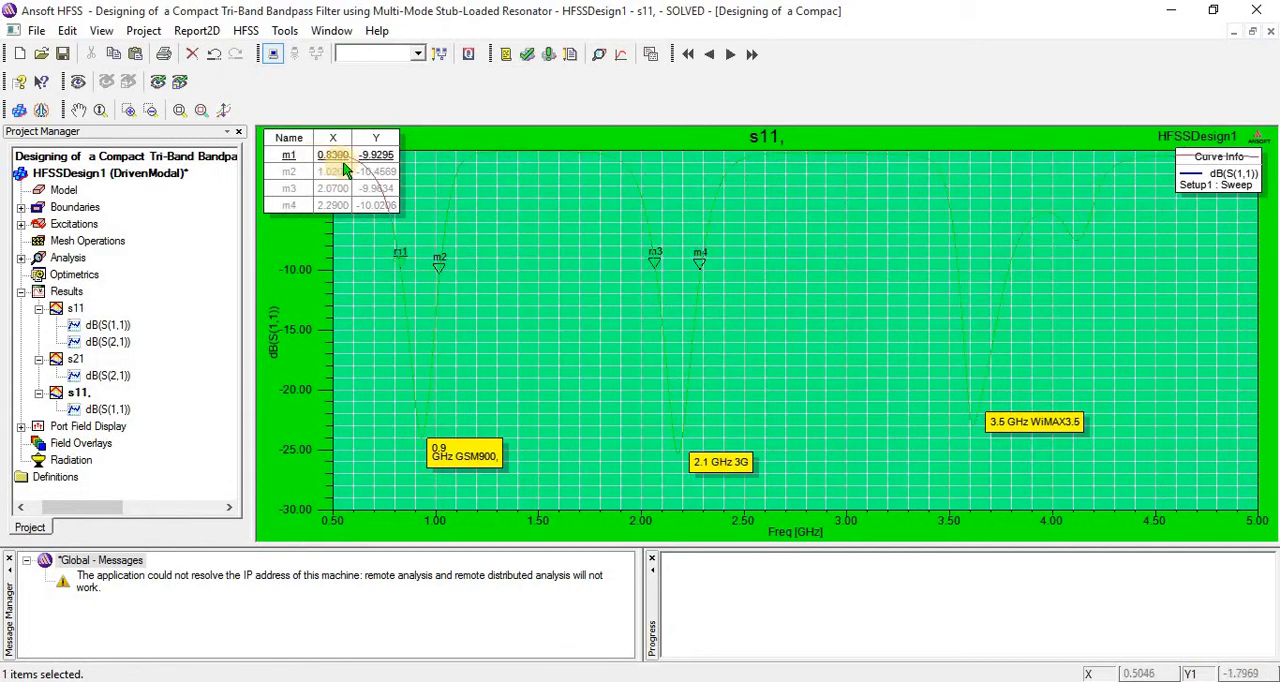
left_click(450, 258)
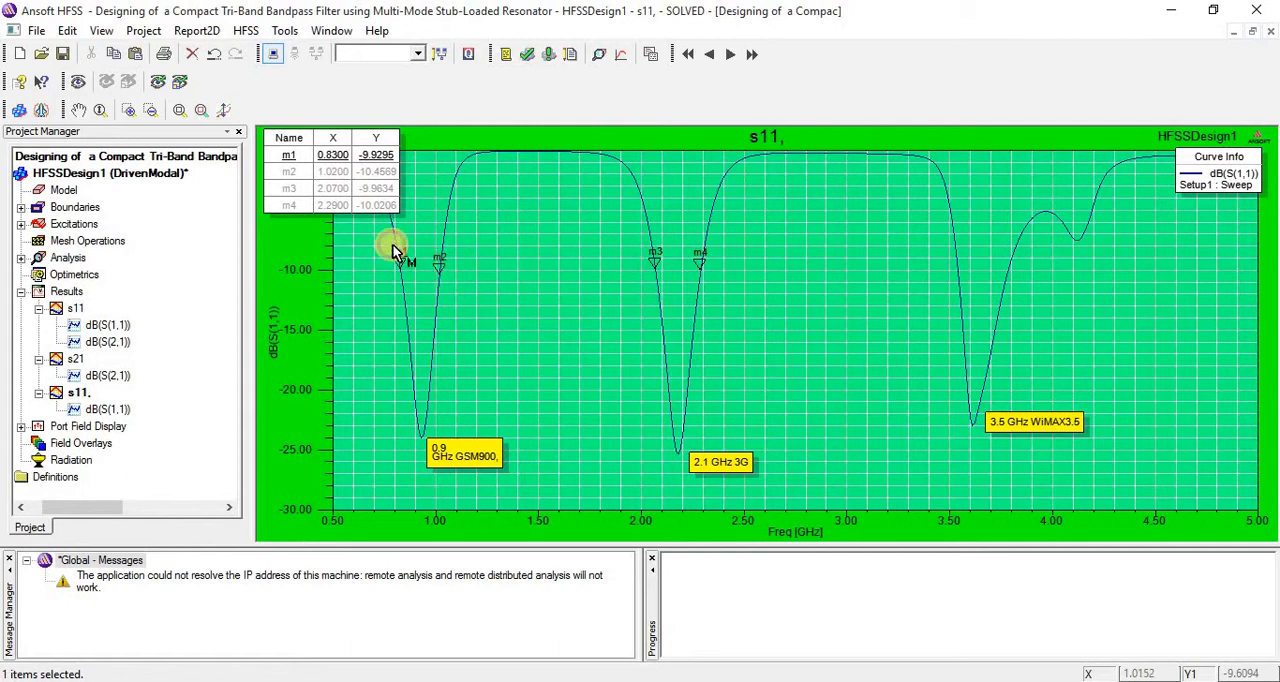
left_click(287, 171)
left_click(397, 280)
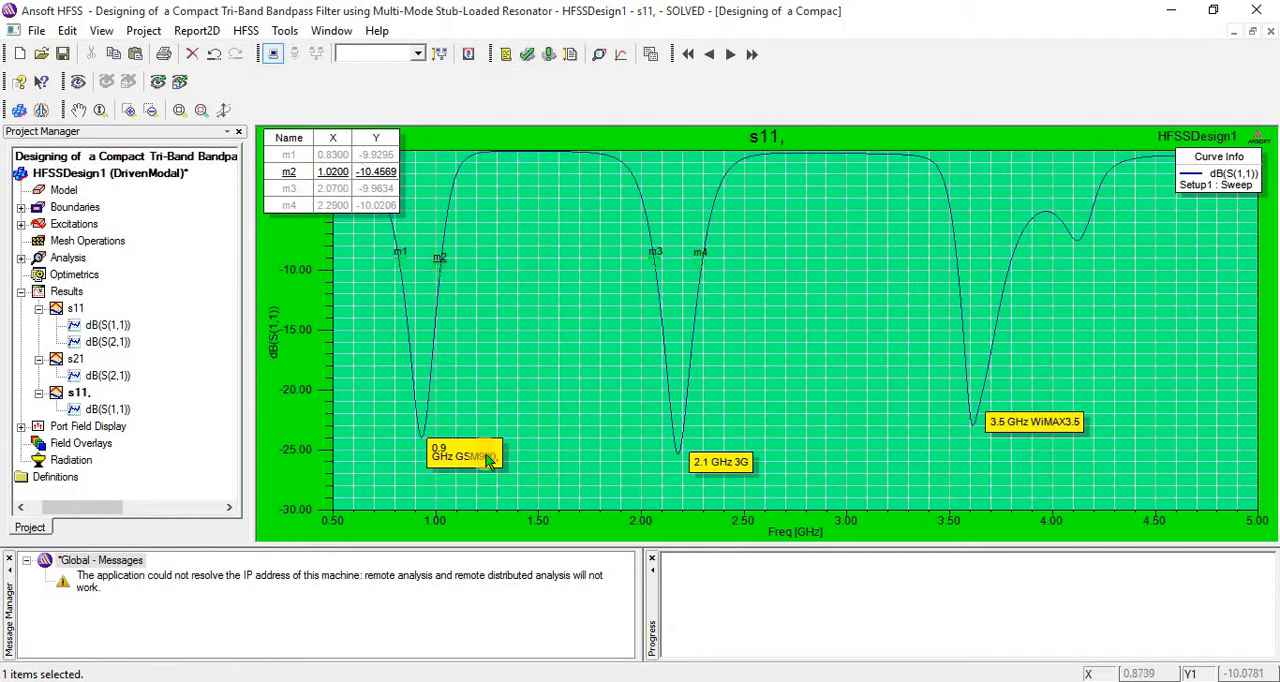
left_click(450, 460)
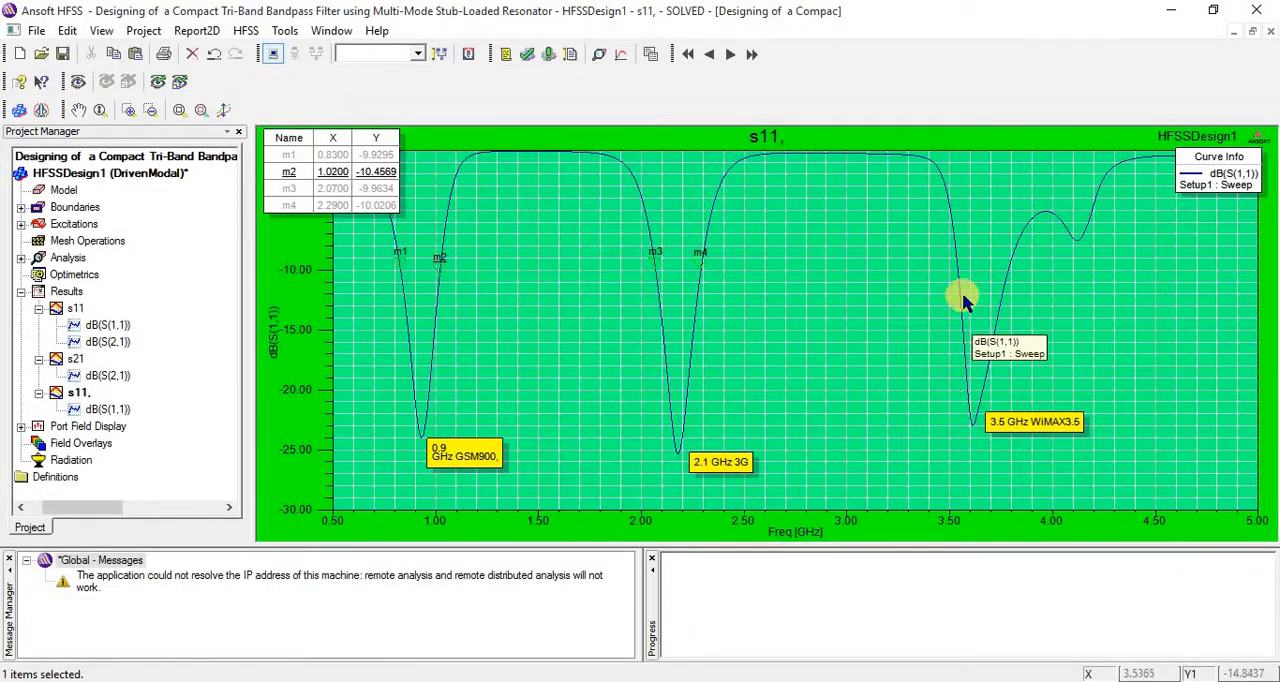
- Add two markers on either side of the 3.5 GHz WiMAX dip, at 3.53 and 3.80 GHz
right_click(921, 260)
mouse_move(935, 262)
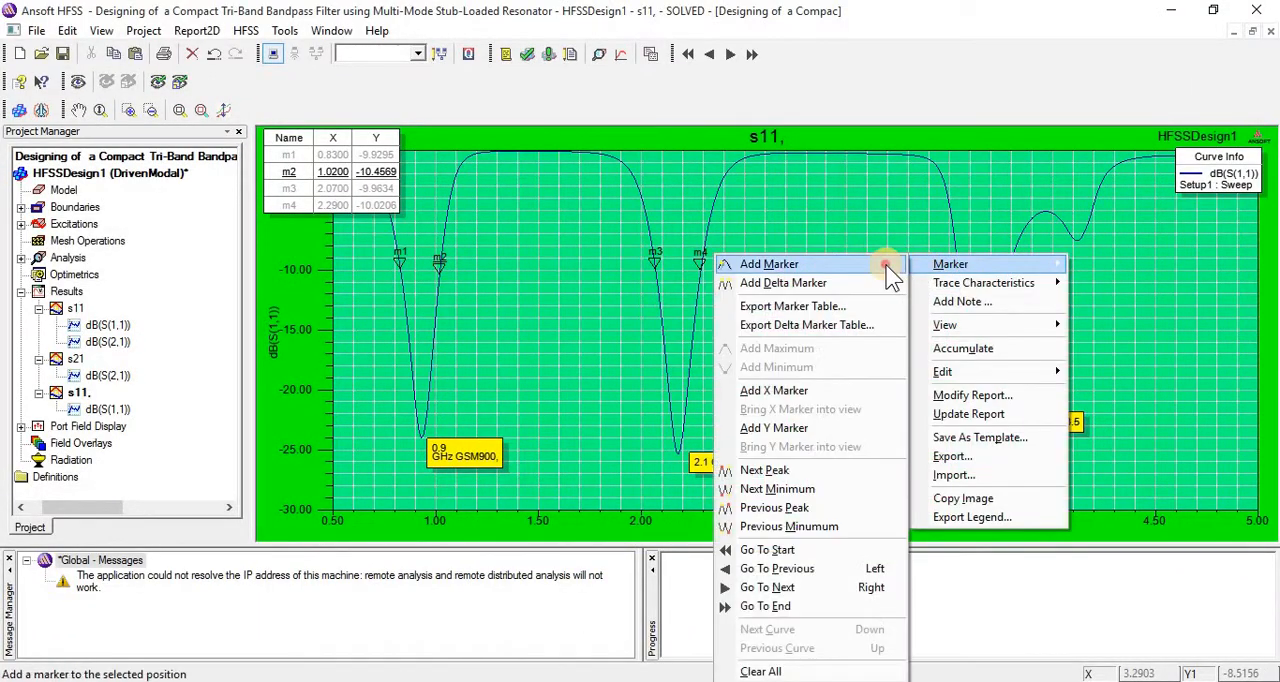
left_click(780, 258)
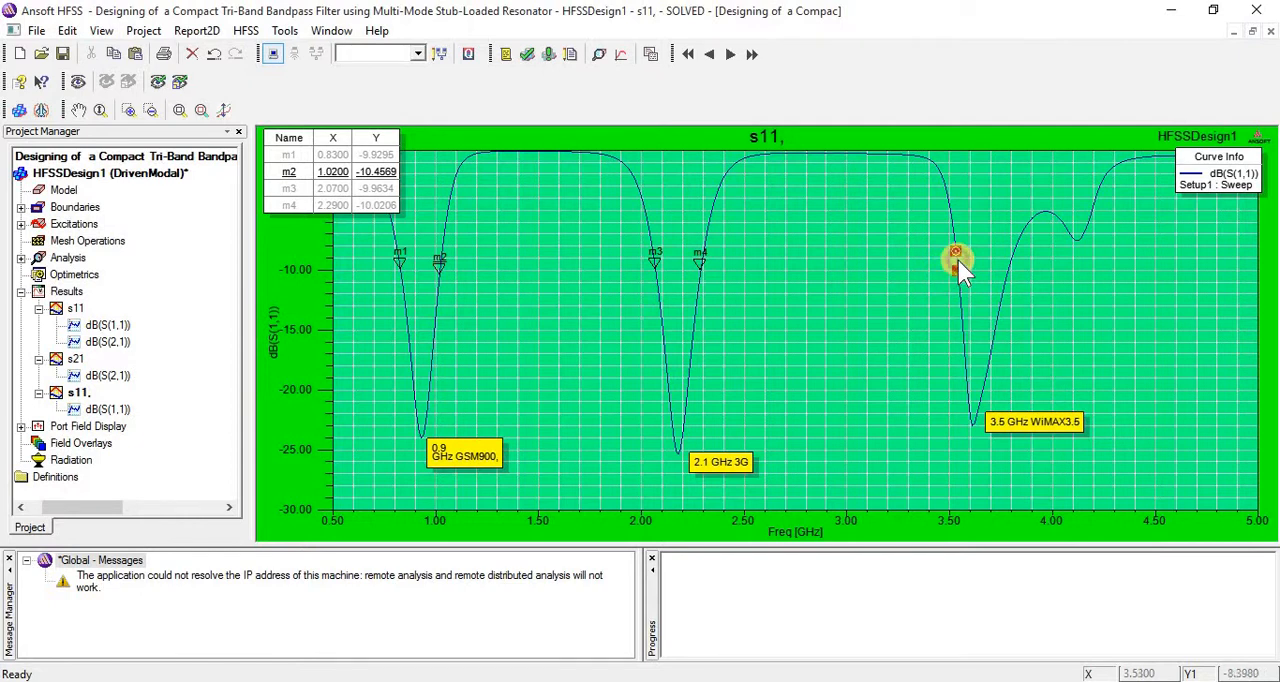
left_click(958, 260)
left_click(1008, 255)
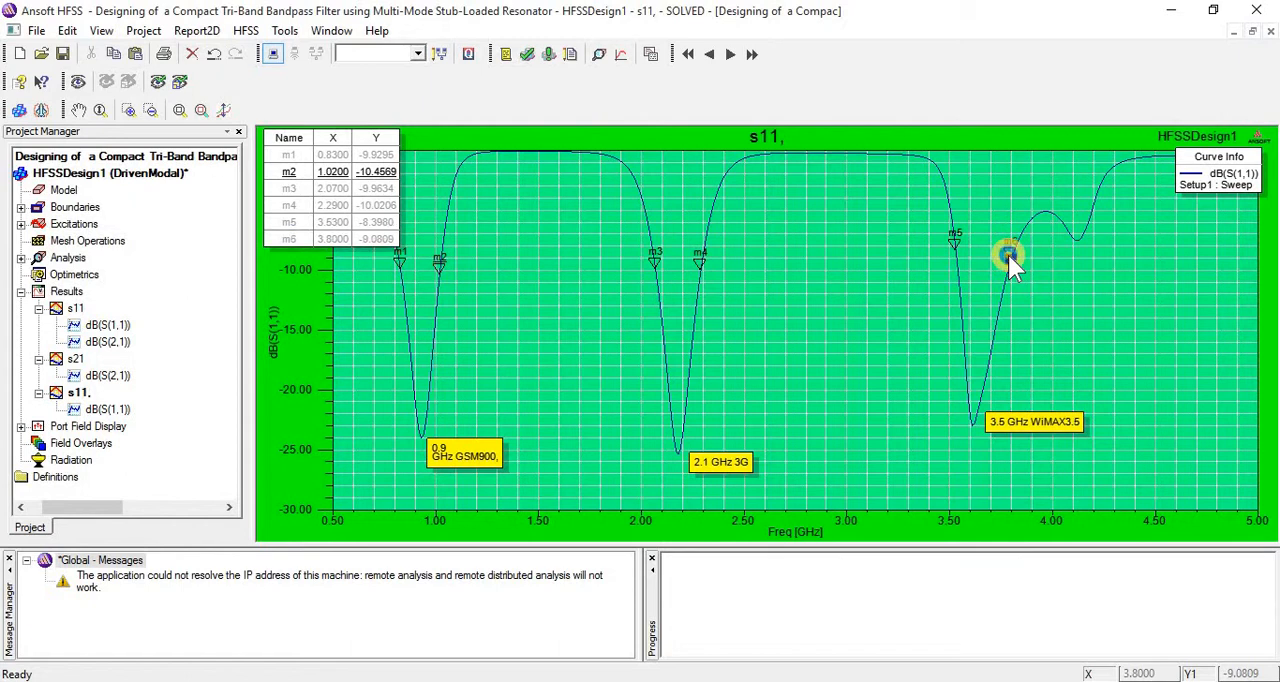
right_click(1008, 255)
left_click(1031, 270)
- Check the frequencies of markers m5 and m6 that bound the 3.5 GHz WiMAX band
left_click(956, 246)
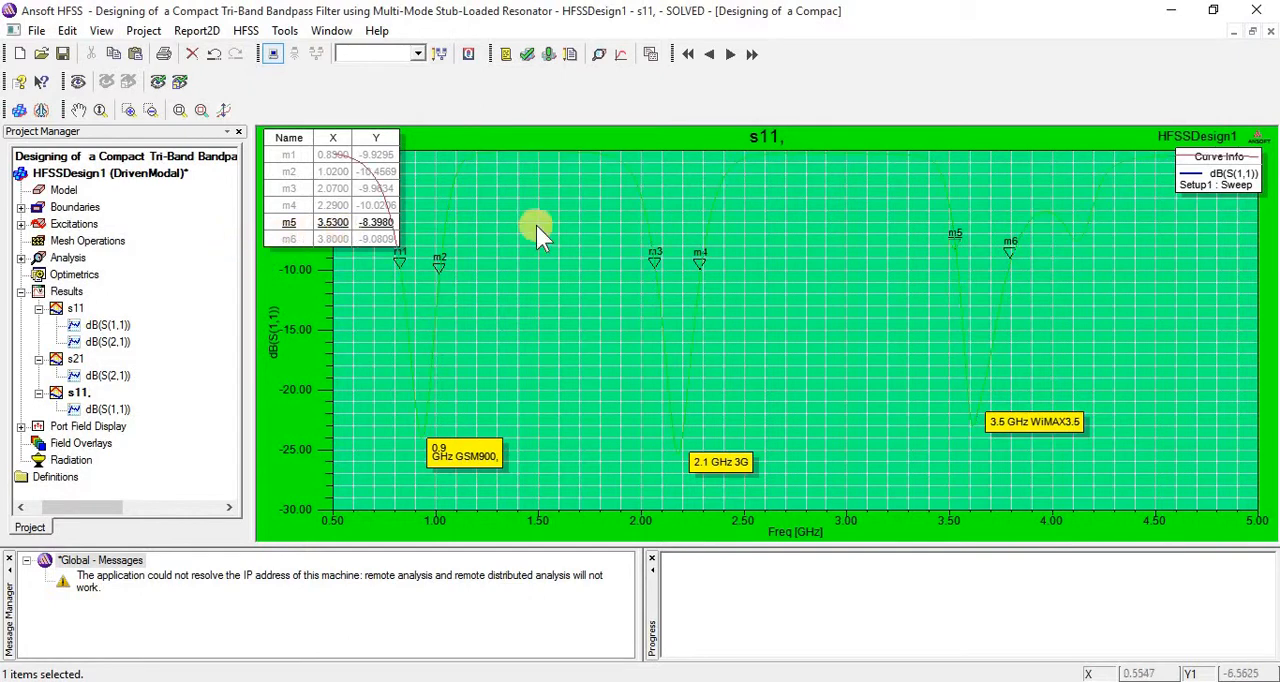
left_click(1009, 251)
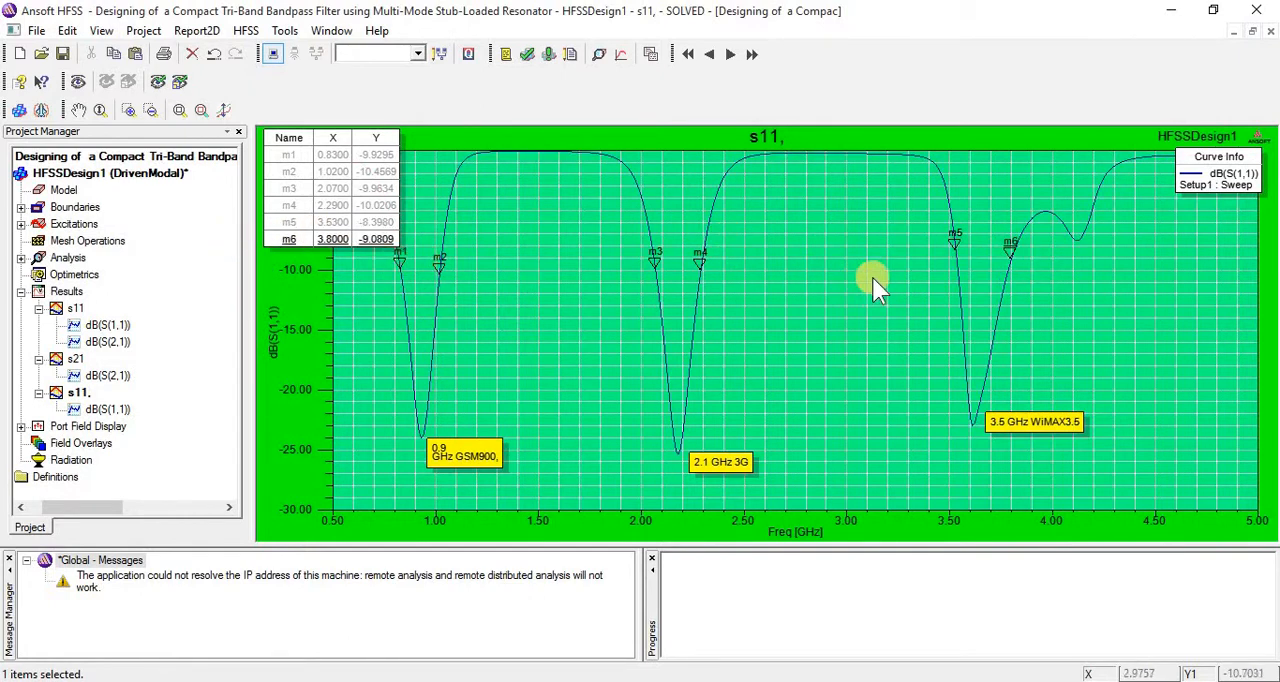
left_click(956, 250)
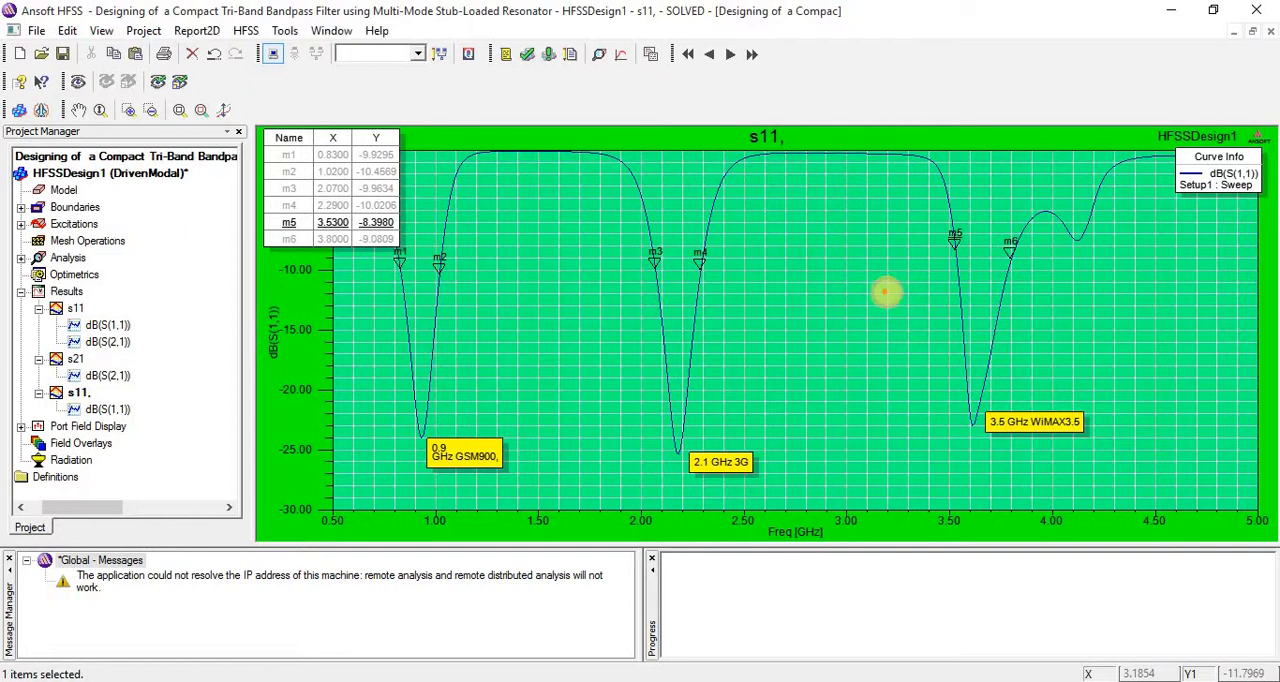
left_click_drag(886, 291, 1025, 293)
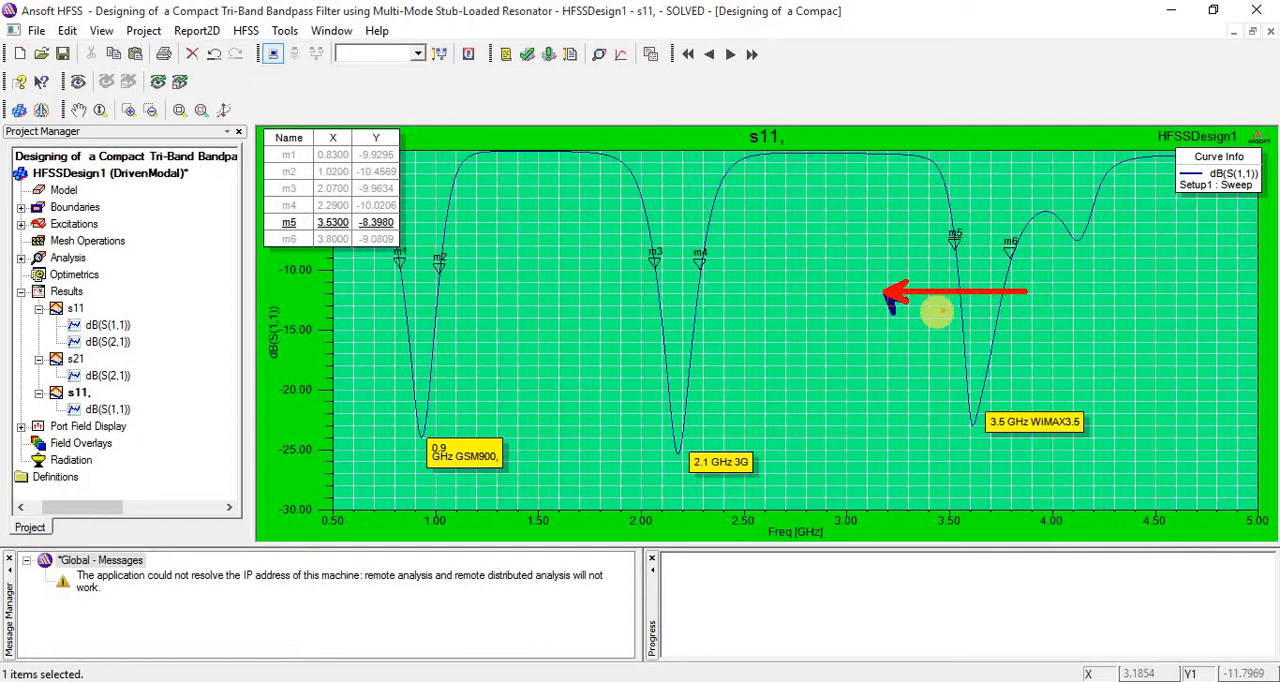
key("Escape")
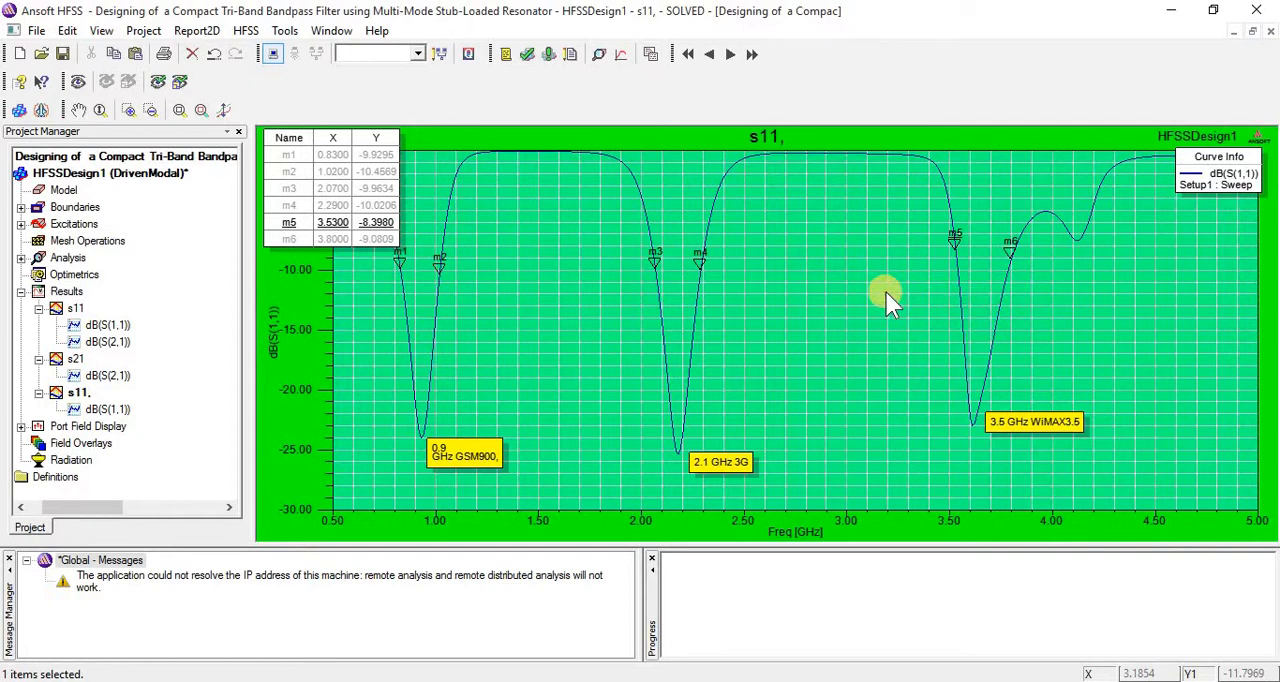